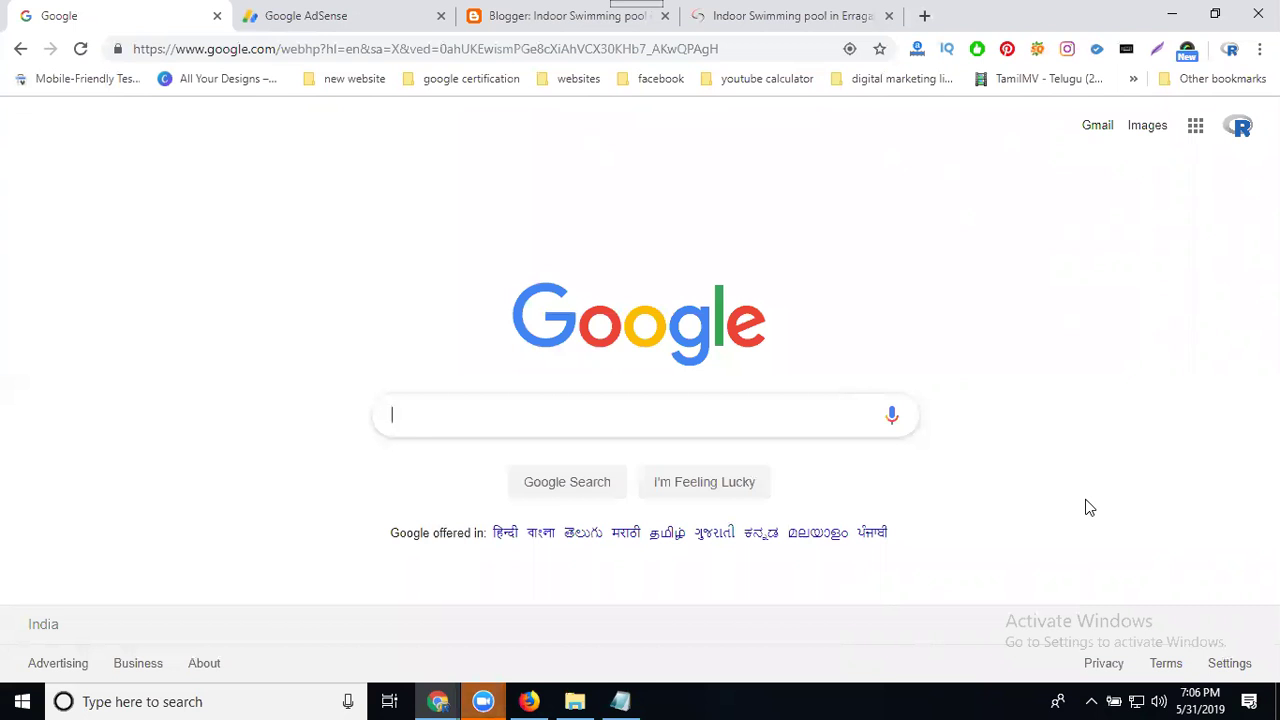
Add the swimming pool blog's copied URL as a new site in AdSense Sites
left_click(333, 17)
left_click(127, 281)
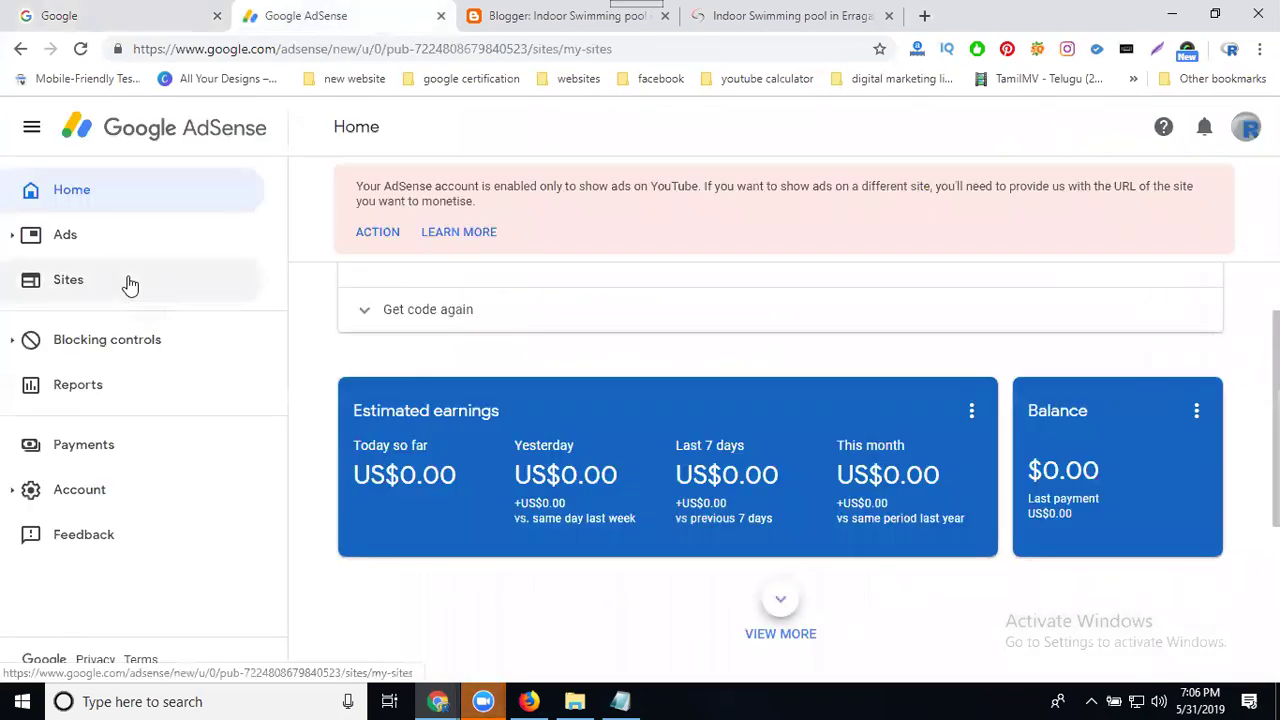
left_click(732, 16)
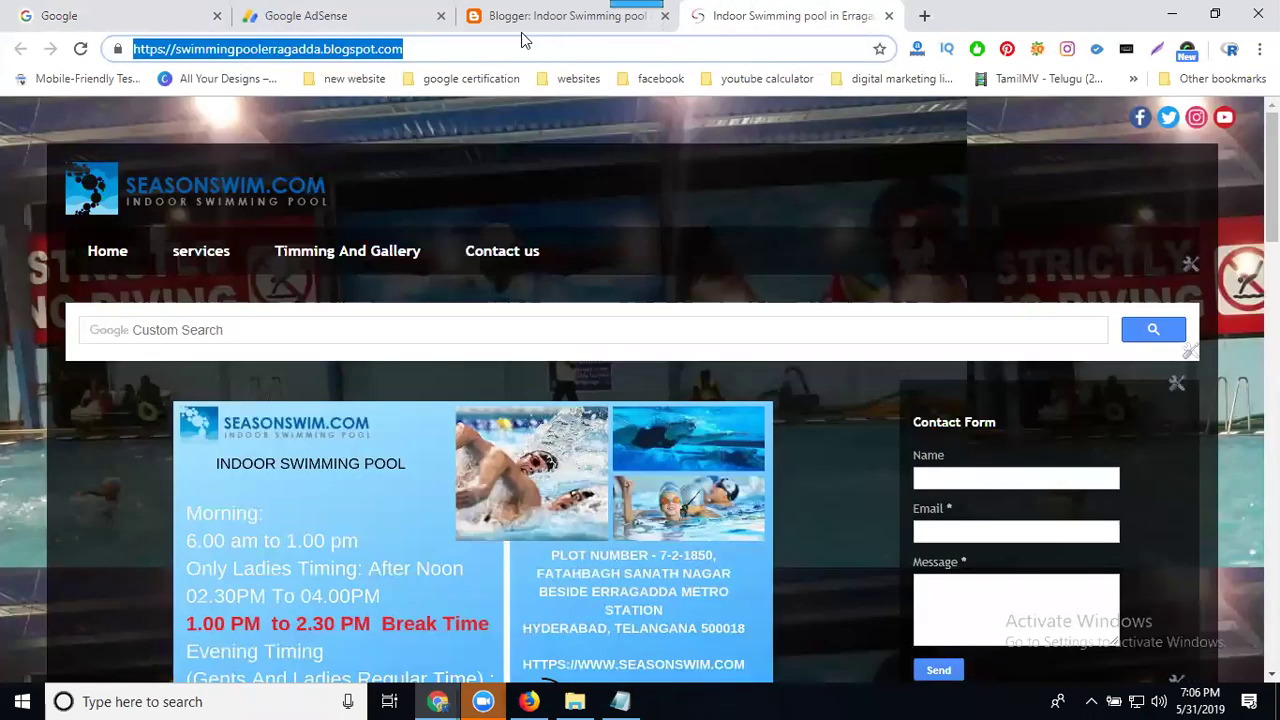
left_click(398, 25)
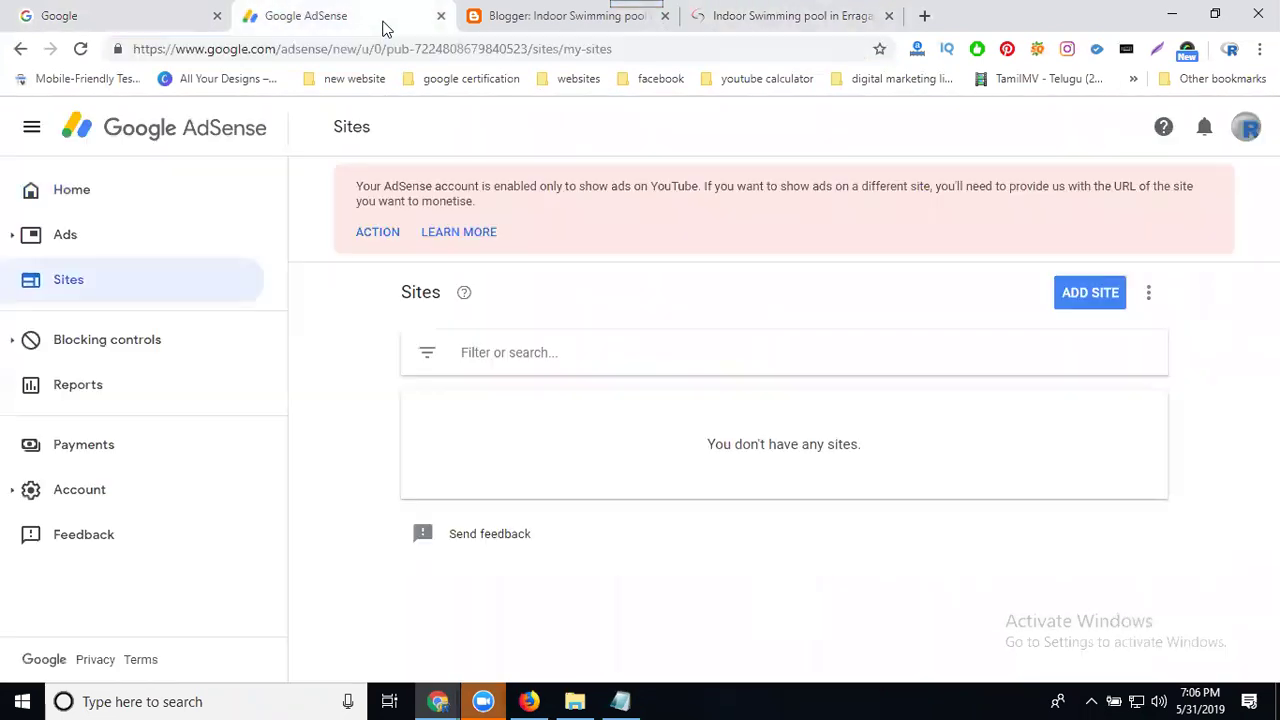
left_click(1092, 292)
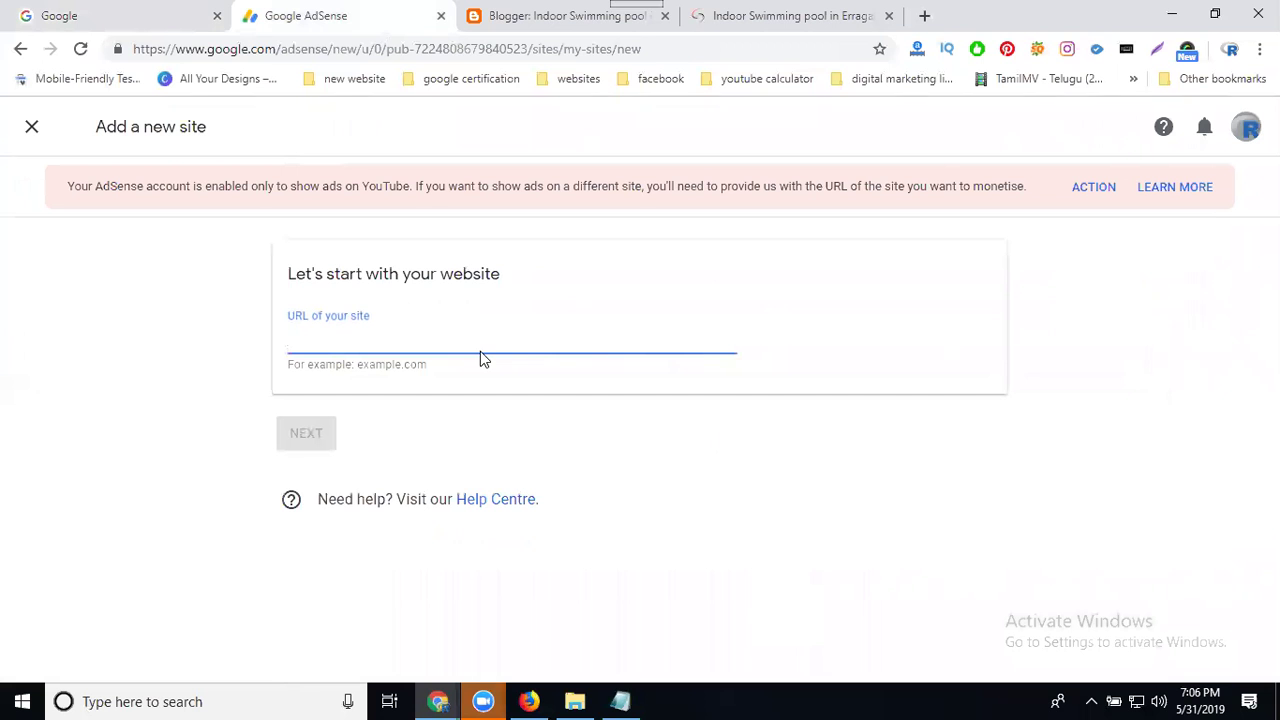
type("https://swimmingpoolerragadda.blogspot.com/")
left_click(290, 431)
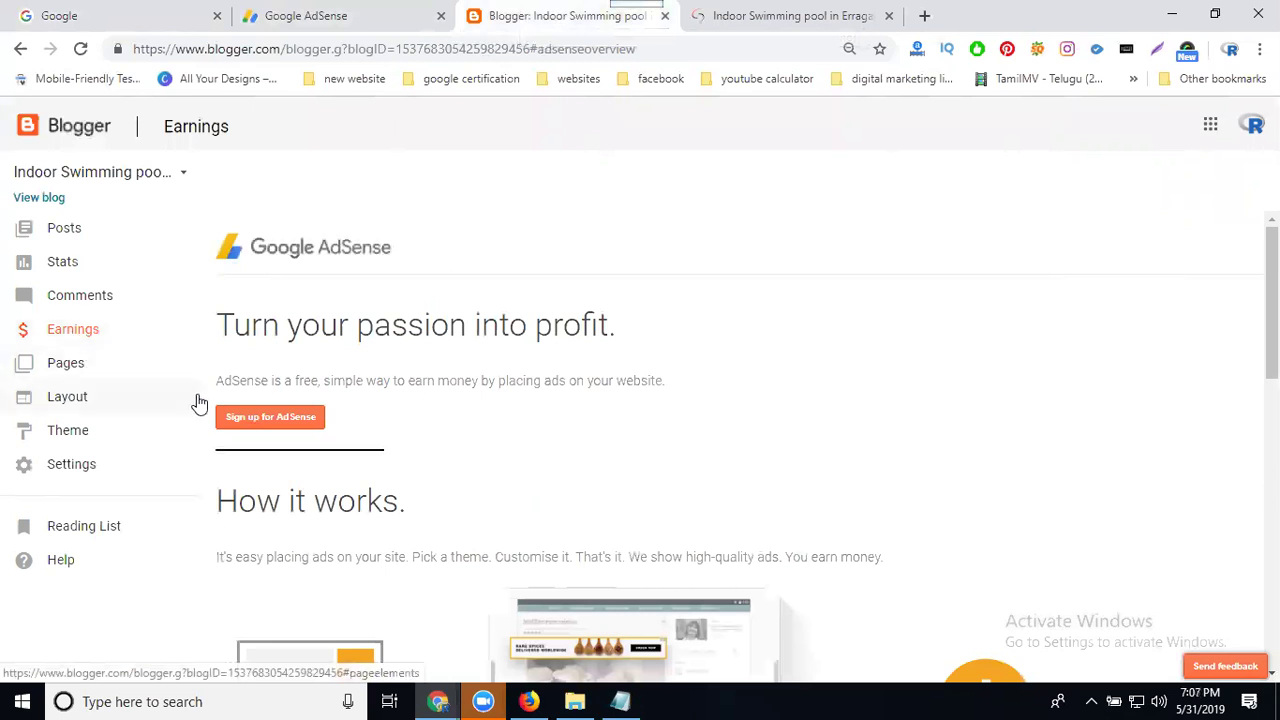
Start 'Sign up for AdSense' from Blogger Earnings and choose the Google account
left_click(239, 420)
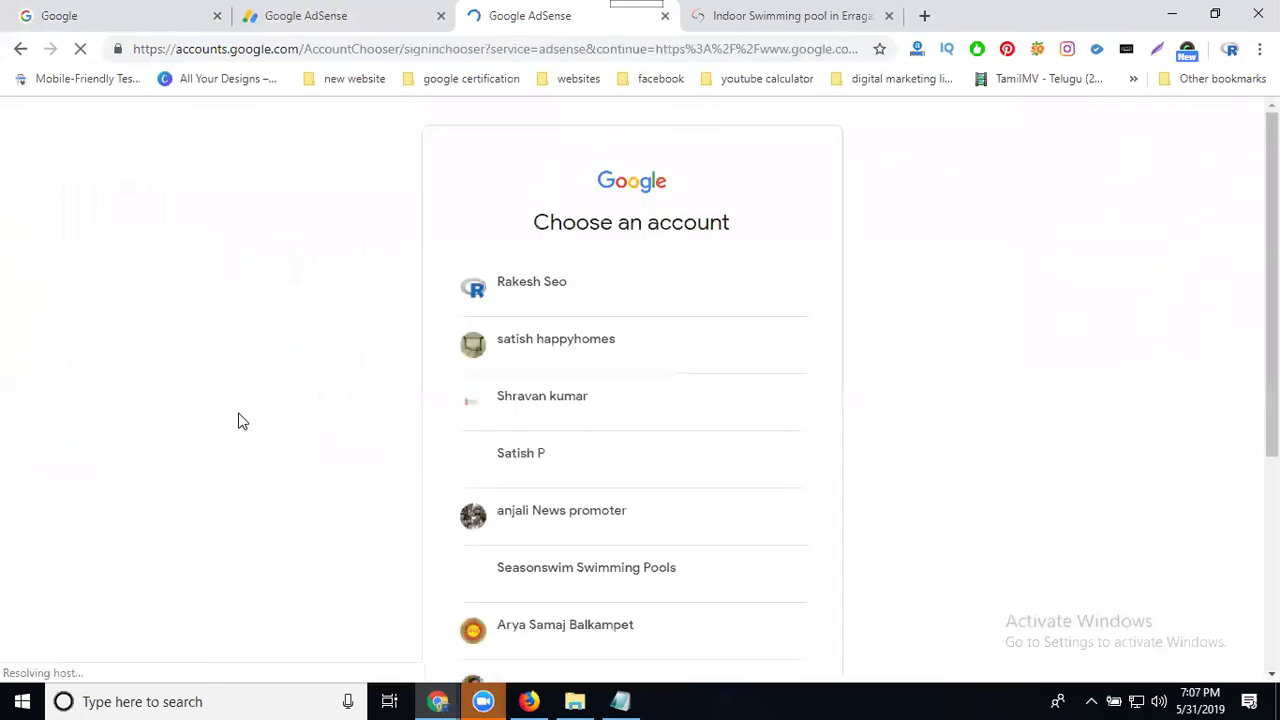
left_click(520, 300)
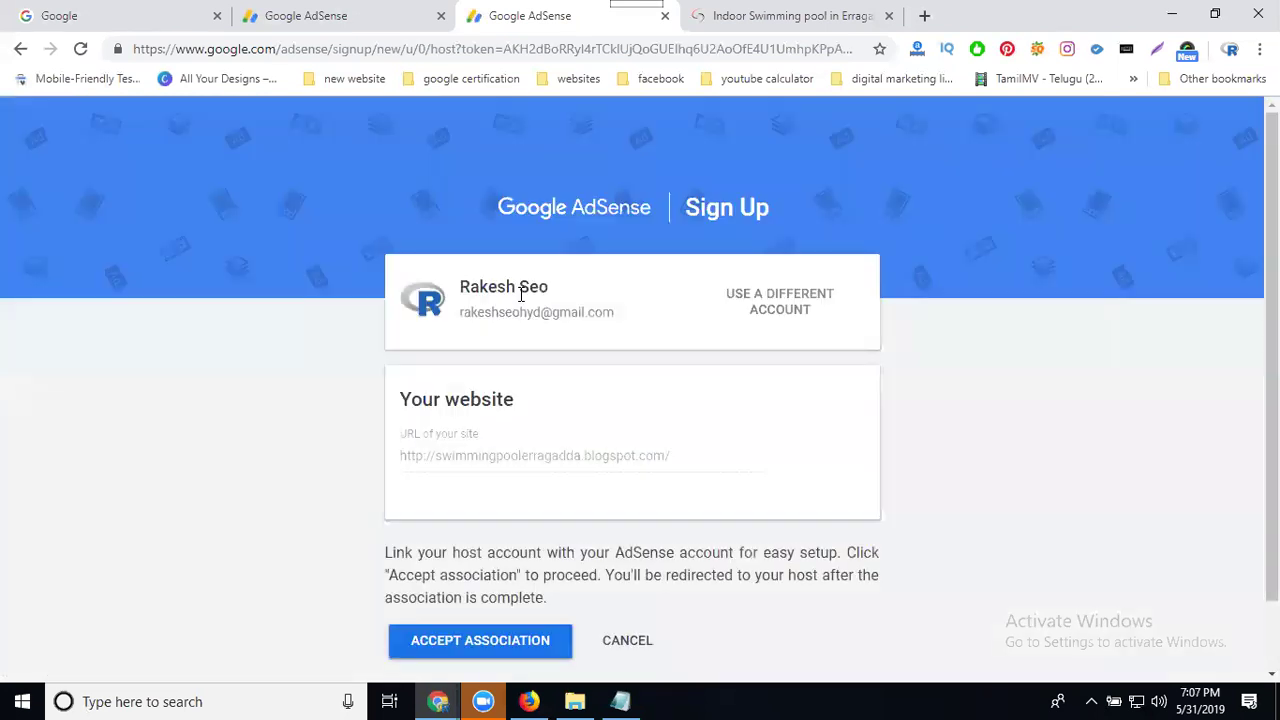
Accept the host association and redirect back to Blogger
scroll(290, 340, "down", 1)
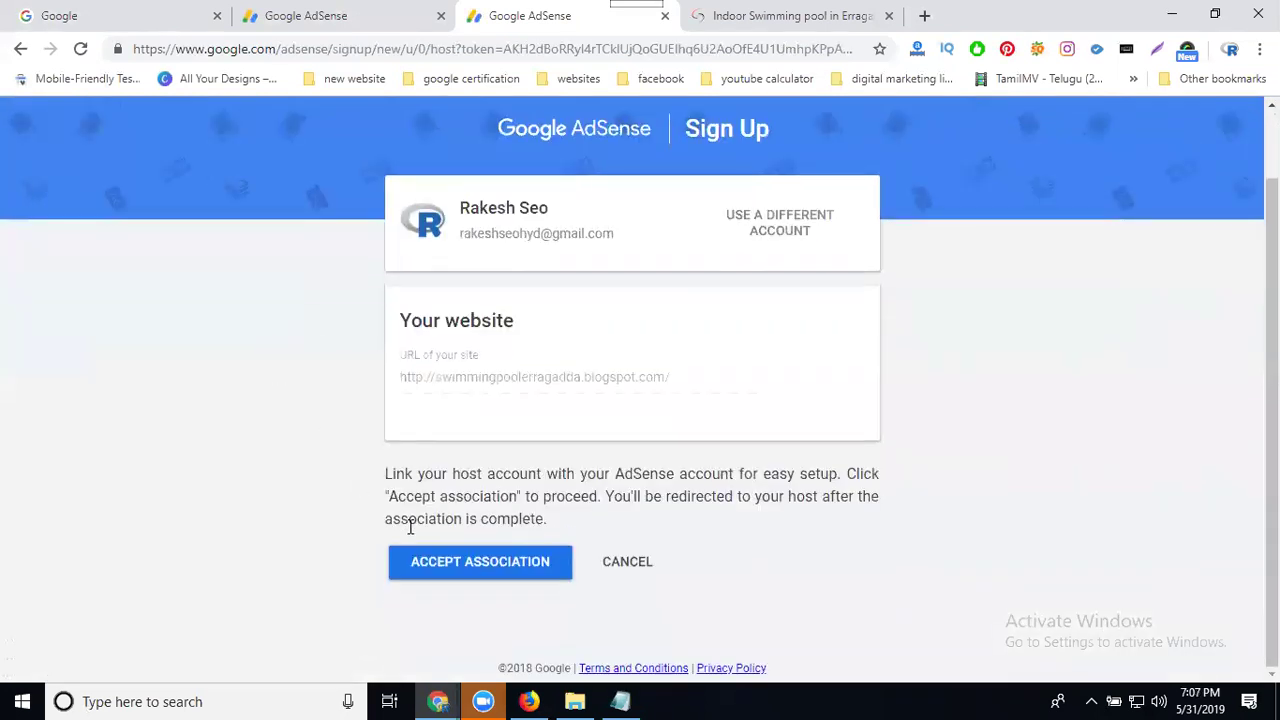
left_click(452, 556)
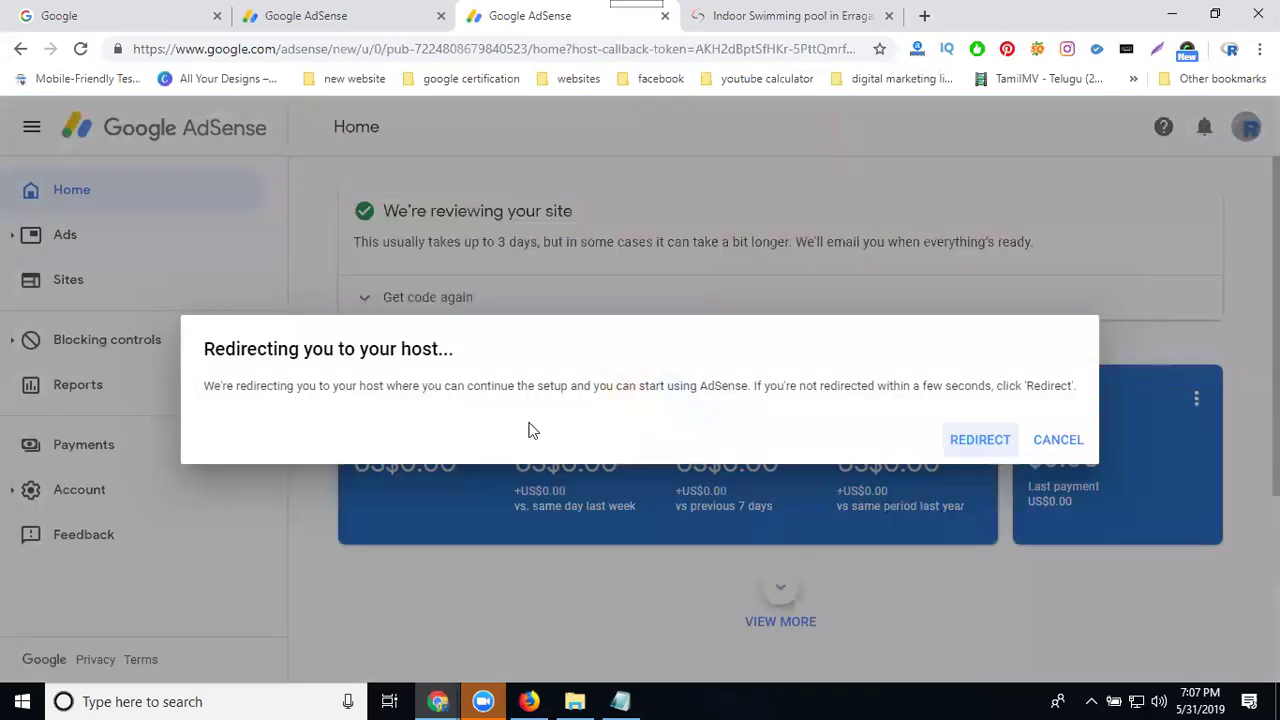
left_click(976, 439)
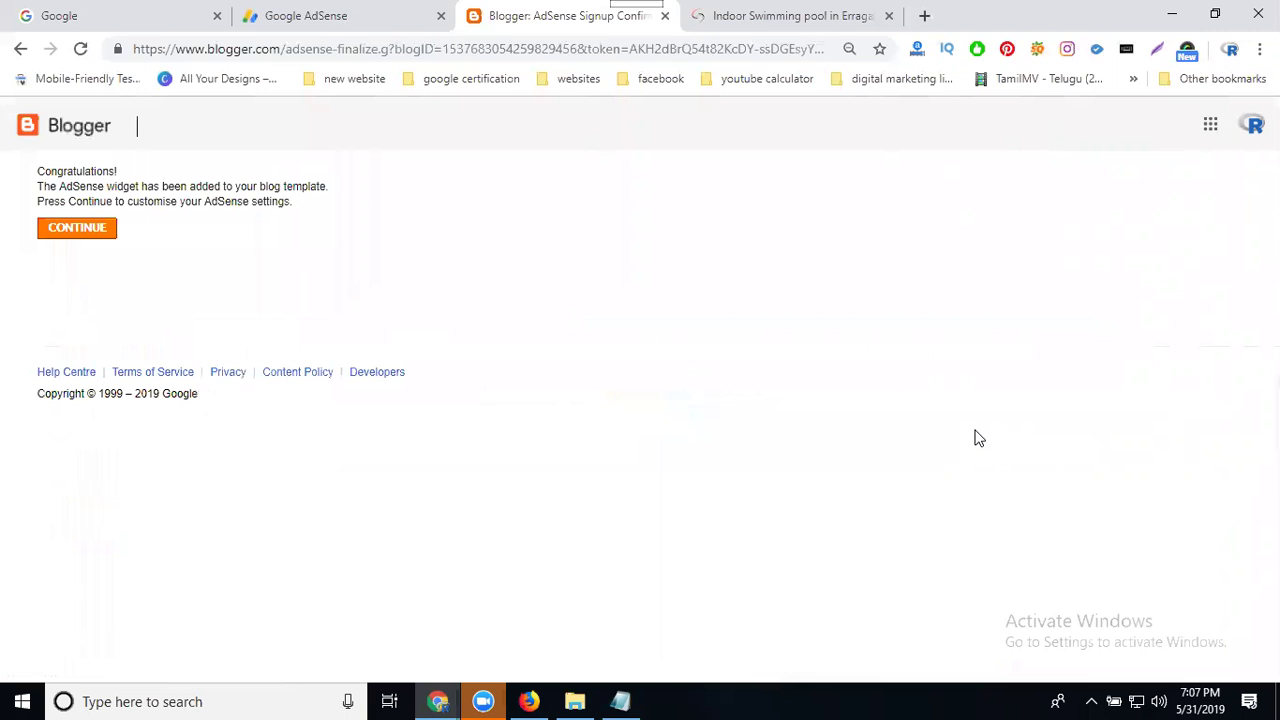
Continue to the Earnings ad settings, with ads shown below posts and in the sidebar
left_click(94, 228)
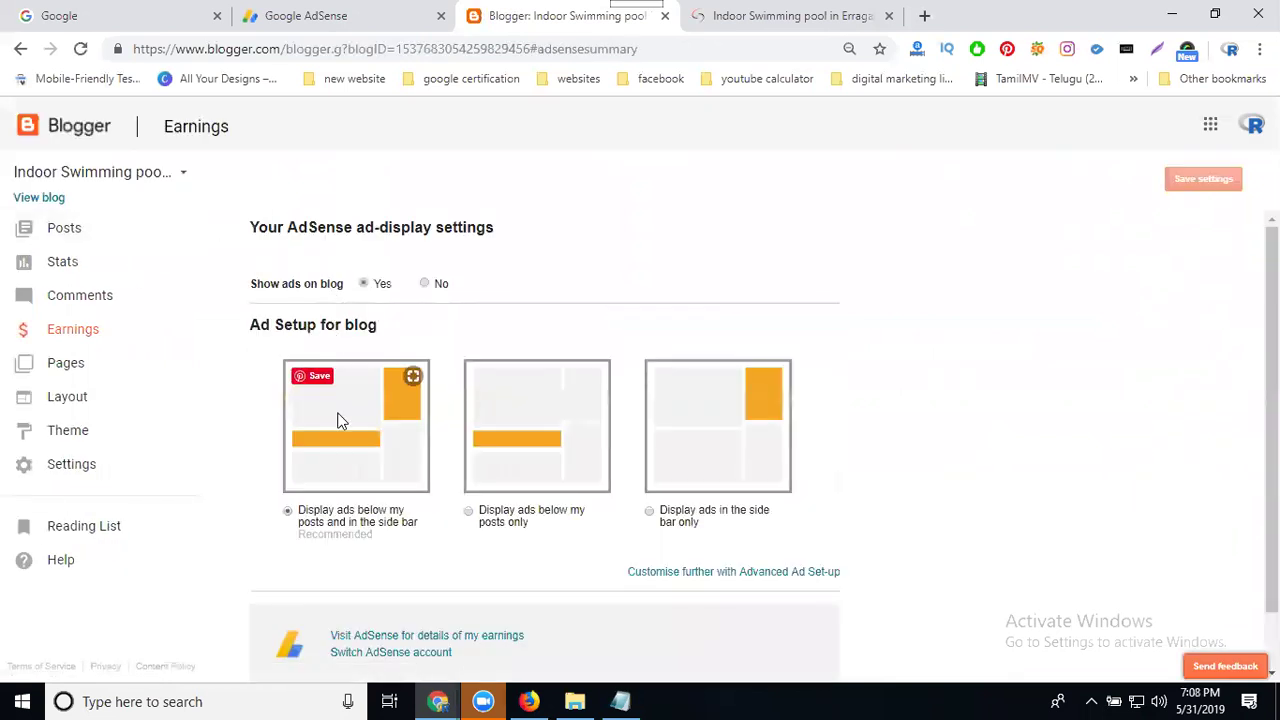
key("ctrl+plus")
key("ctrl+plus")
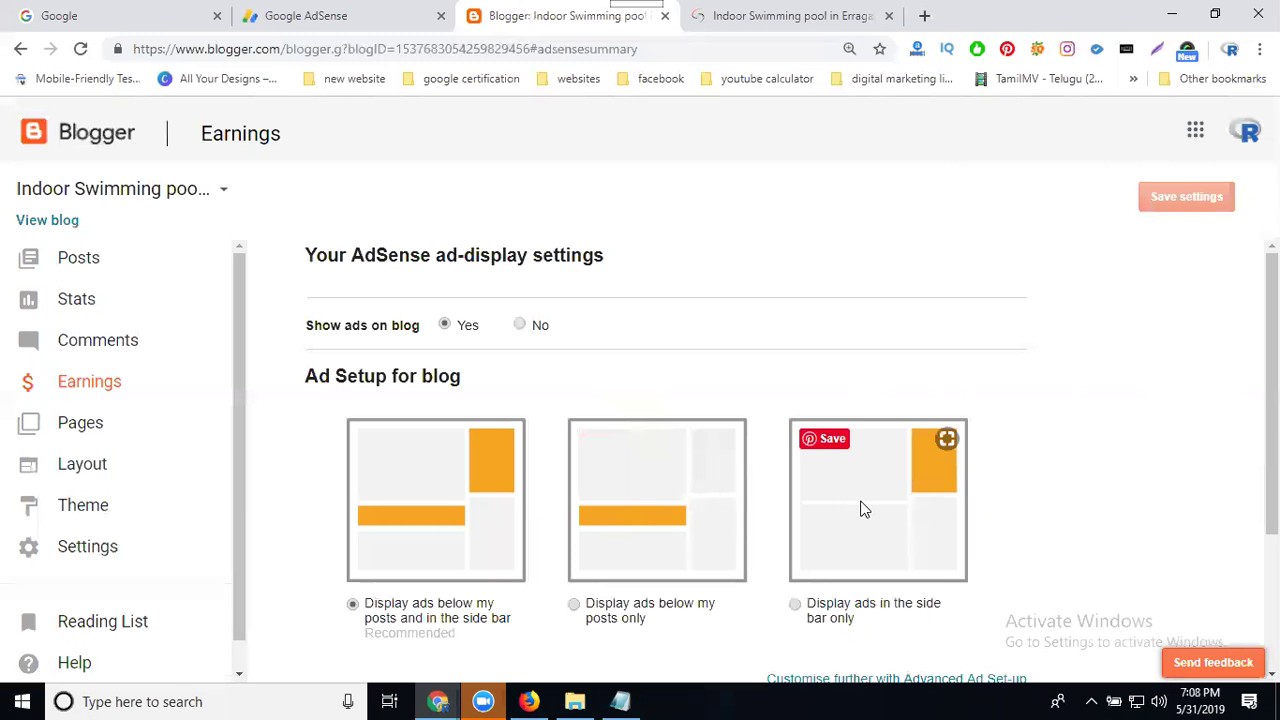
scroll(794, 374, "down", 2)
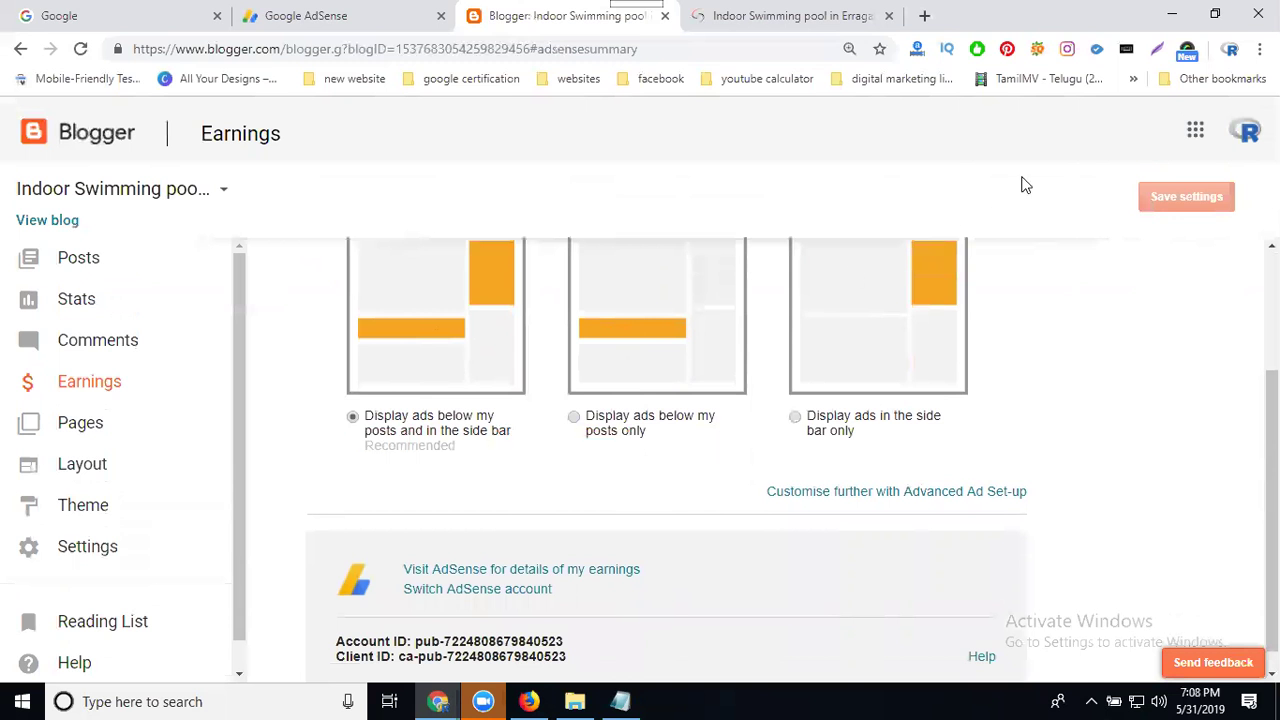
scroll(1102, 349, "up", 2)
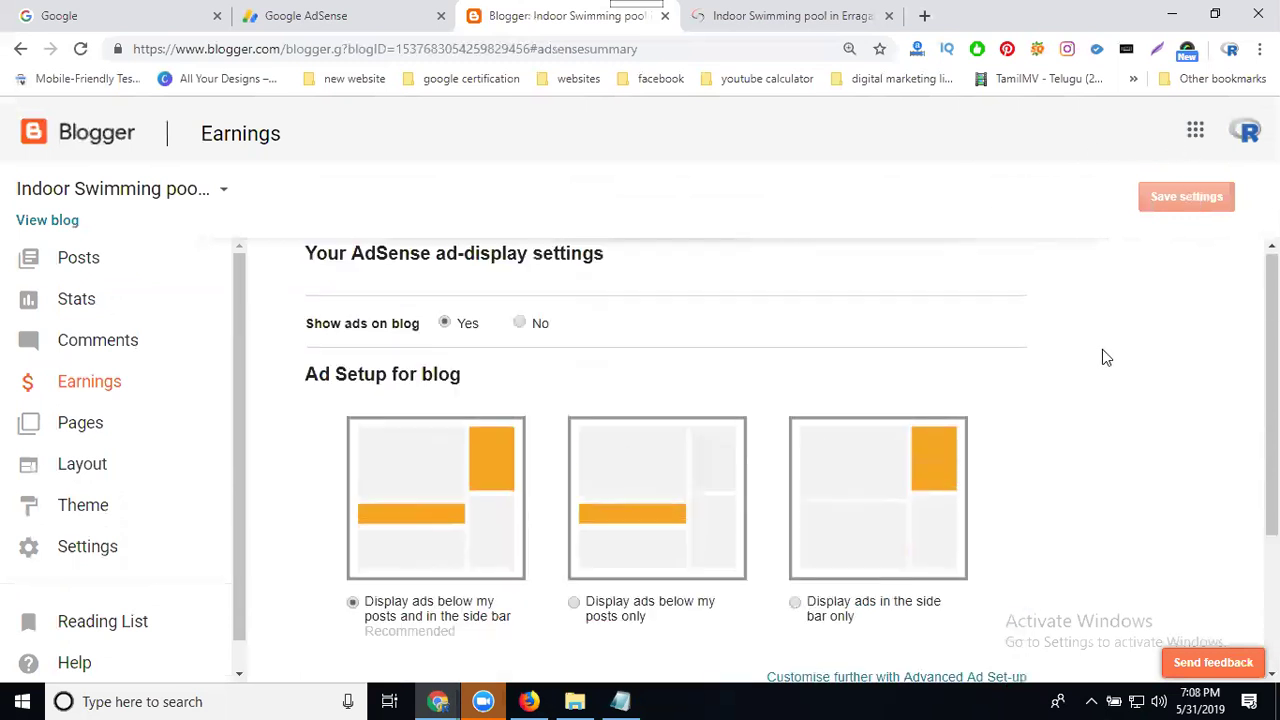
scroll(448, 328, "down", 3)
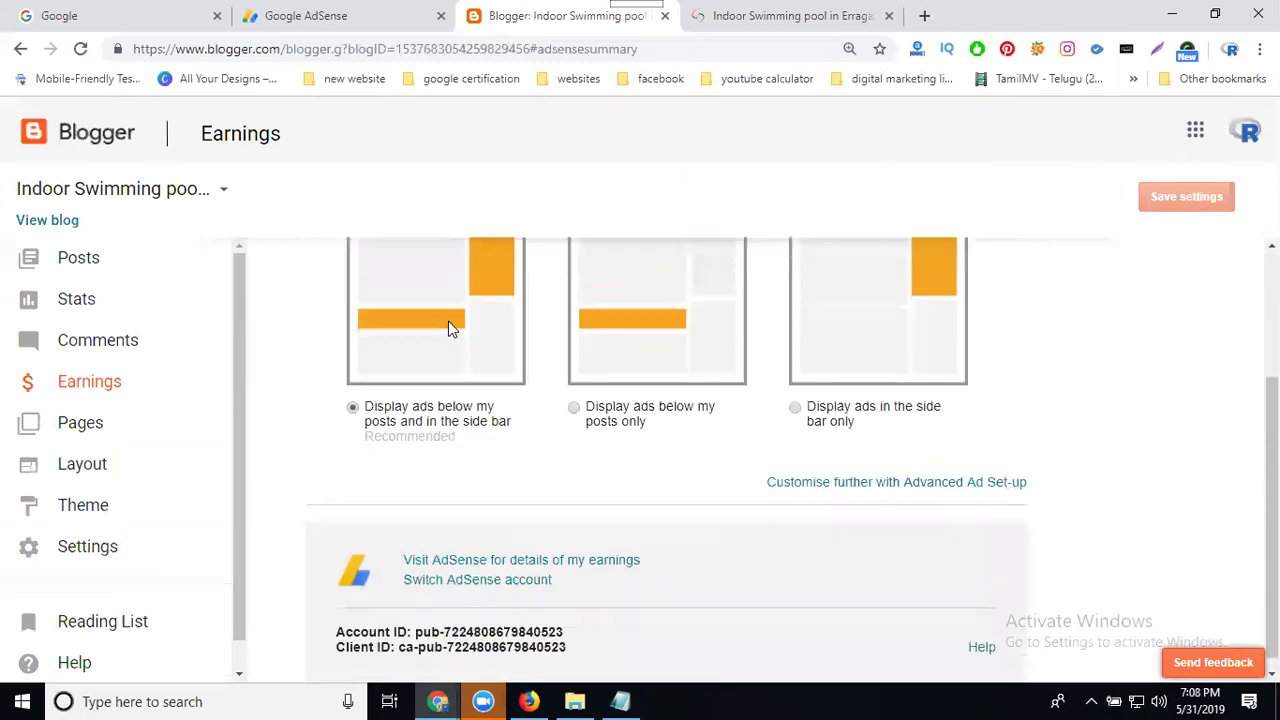
Abandon the Add a new site form and go to the AdSense Home page
left_click(307, 22)
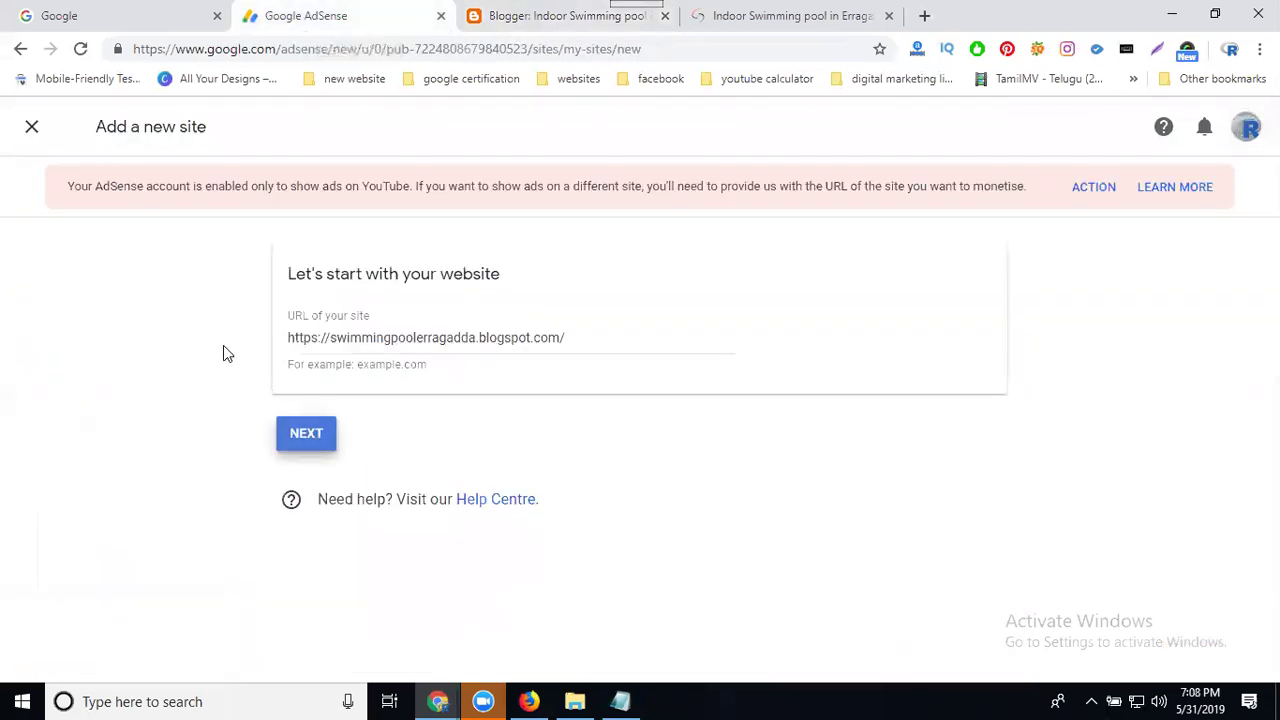
left_click(31, 127)
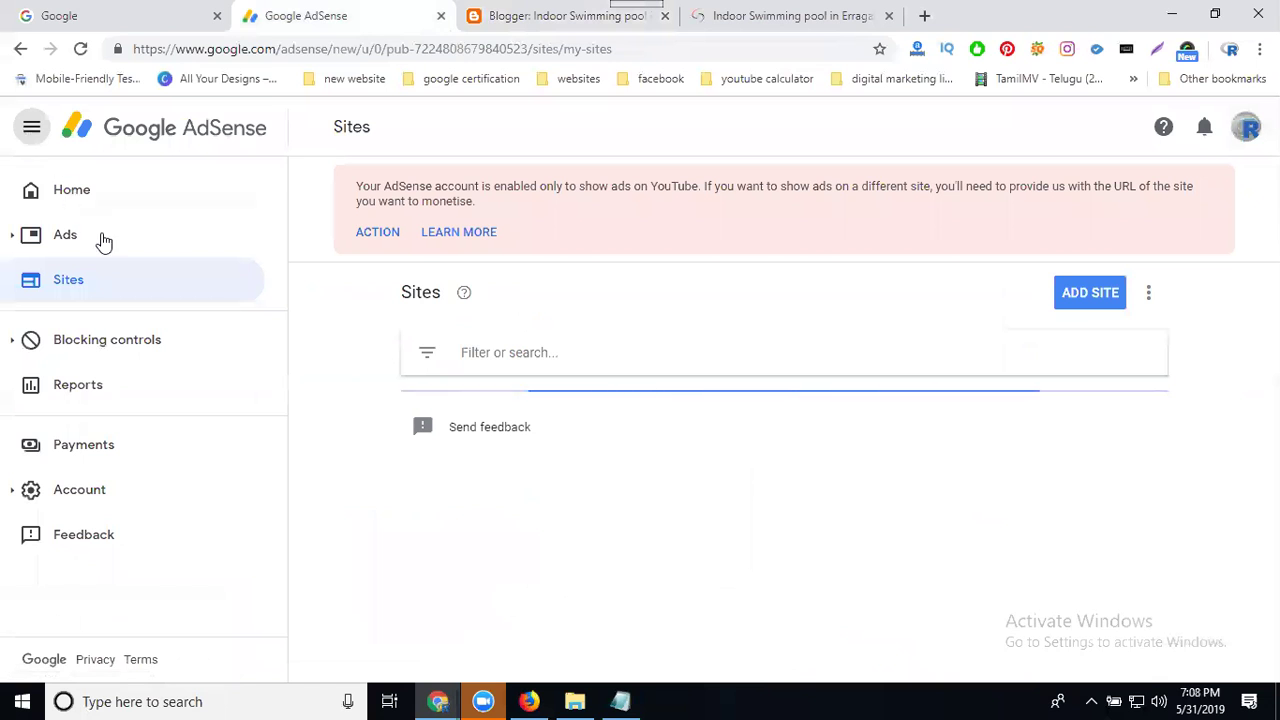
left_click(106, 206)
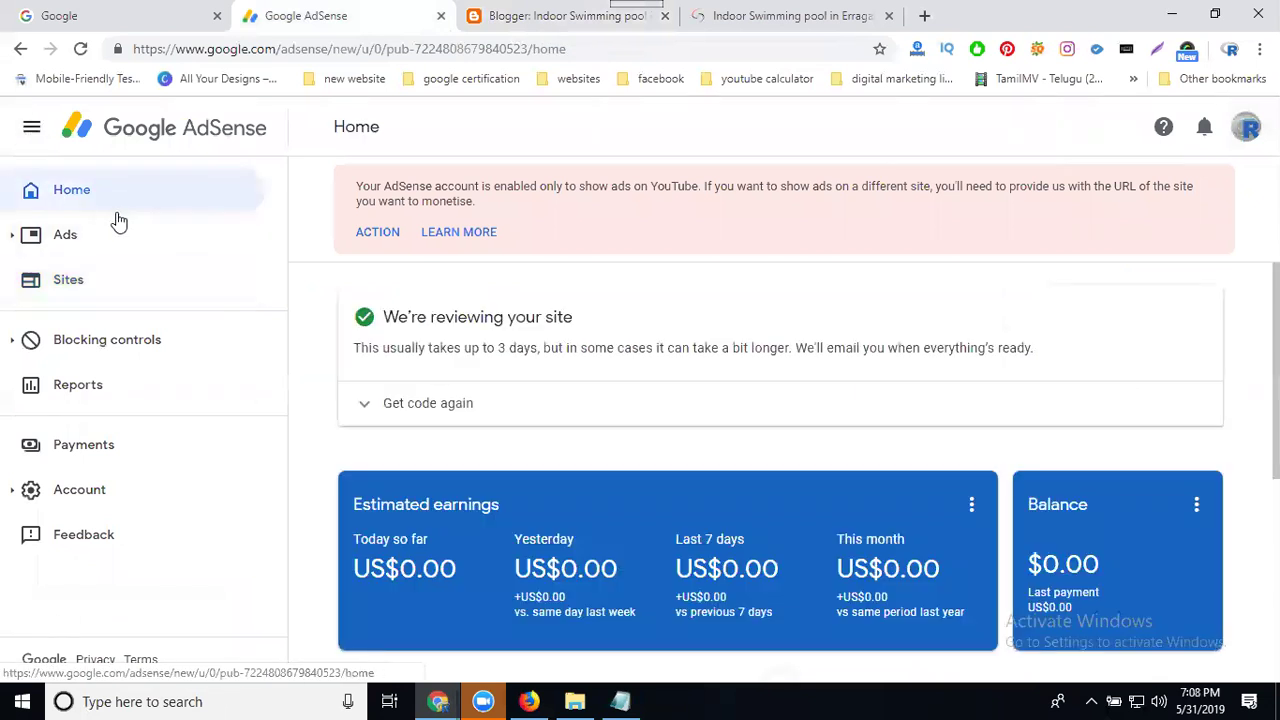
Select all of the AdSense script under 'Get code again', then return to Blogger
left_click(410, 404)
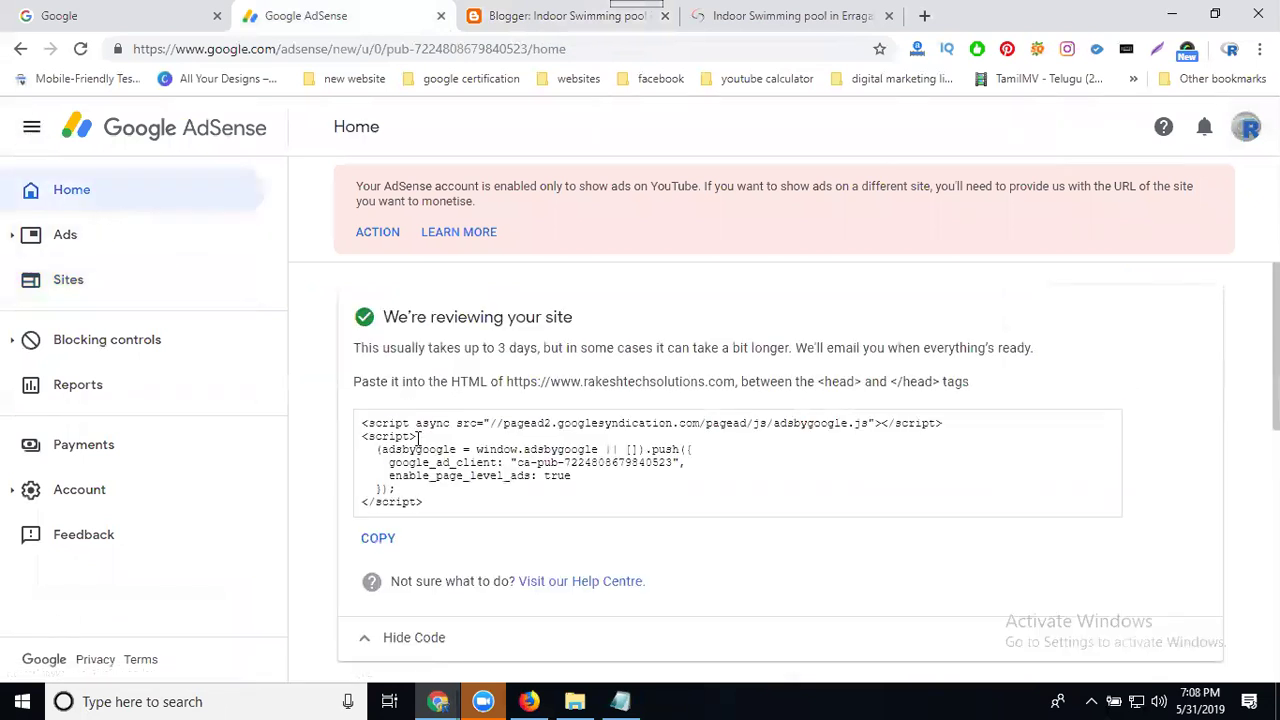
left_click(416, 438)
left_click_drag(364, 446, 419, 440)
key("ctrl+a")
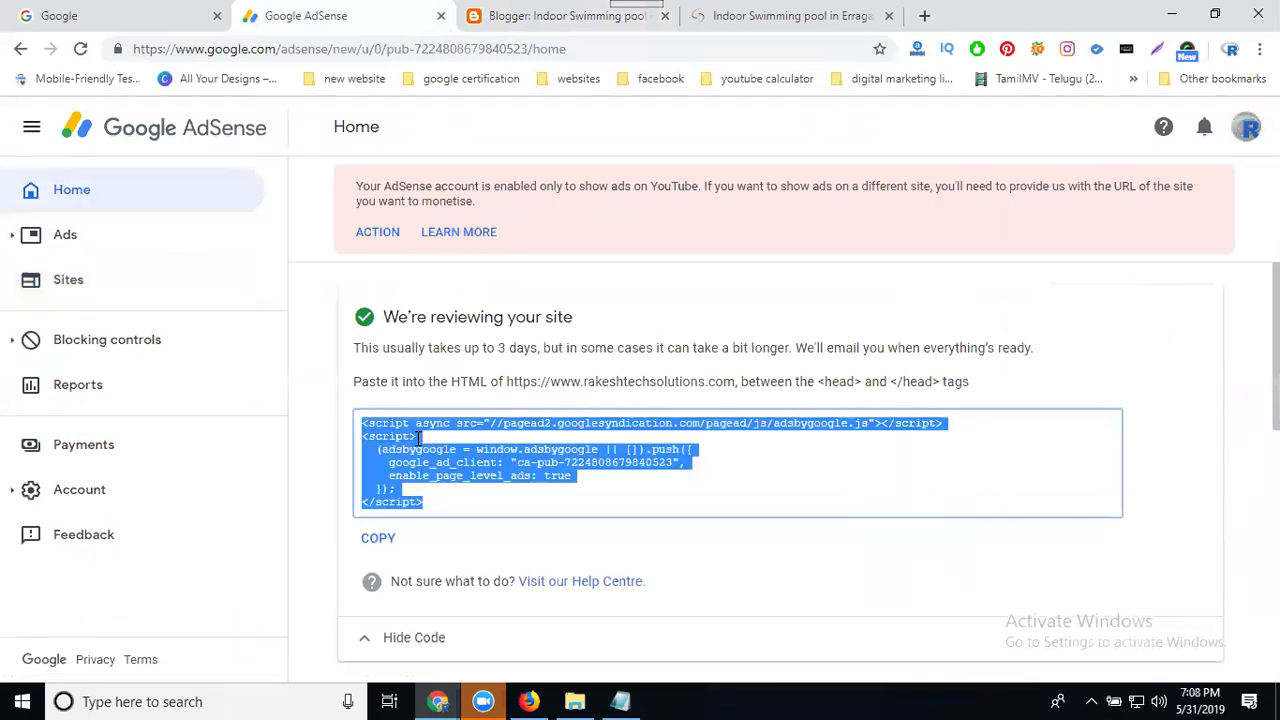
left_click(512, 17)
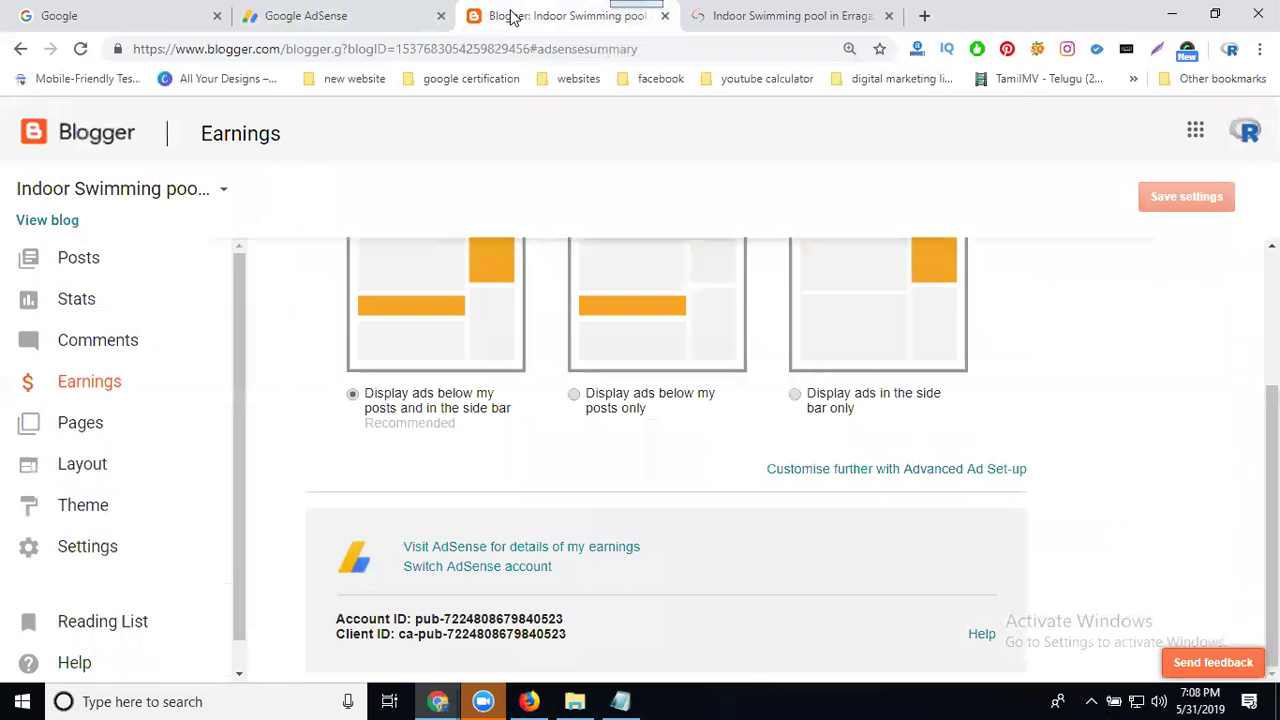
Paste the AdSense script on new lines after <head> in the theme HTML and save it
left_click(98, 507)
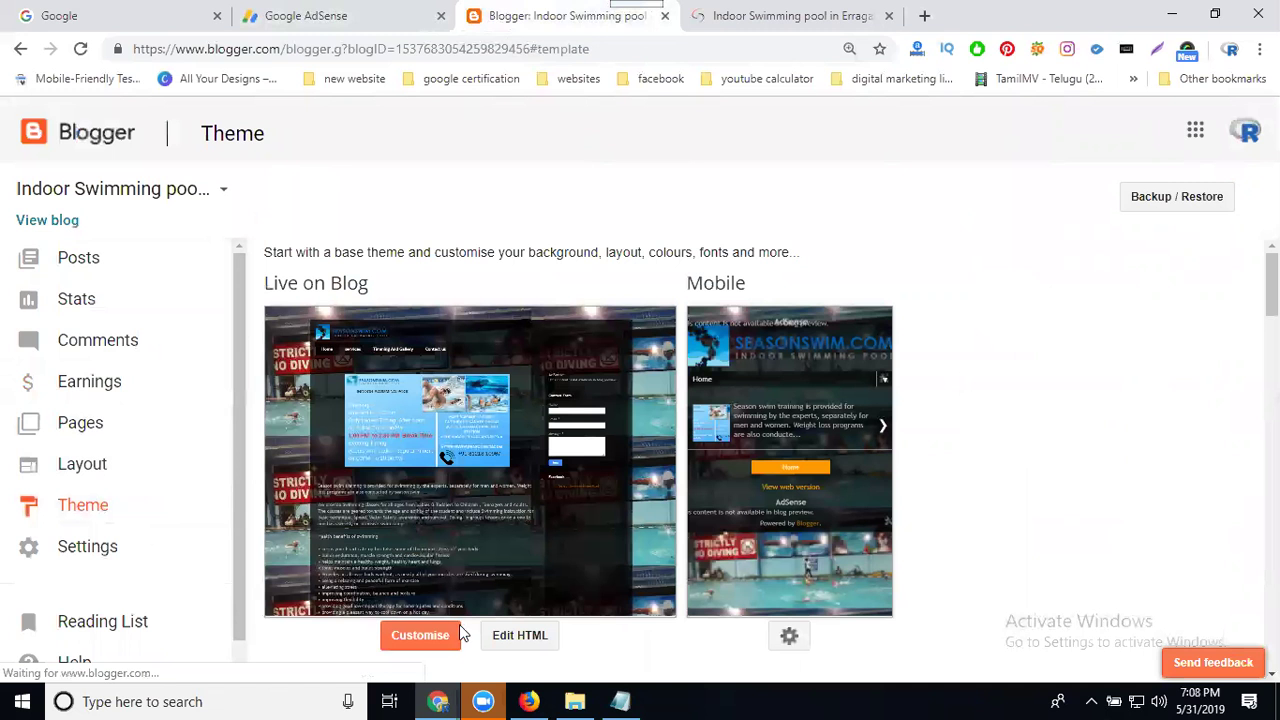
left_click(504, 643)
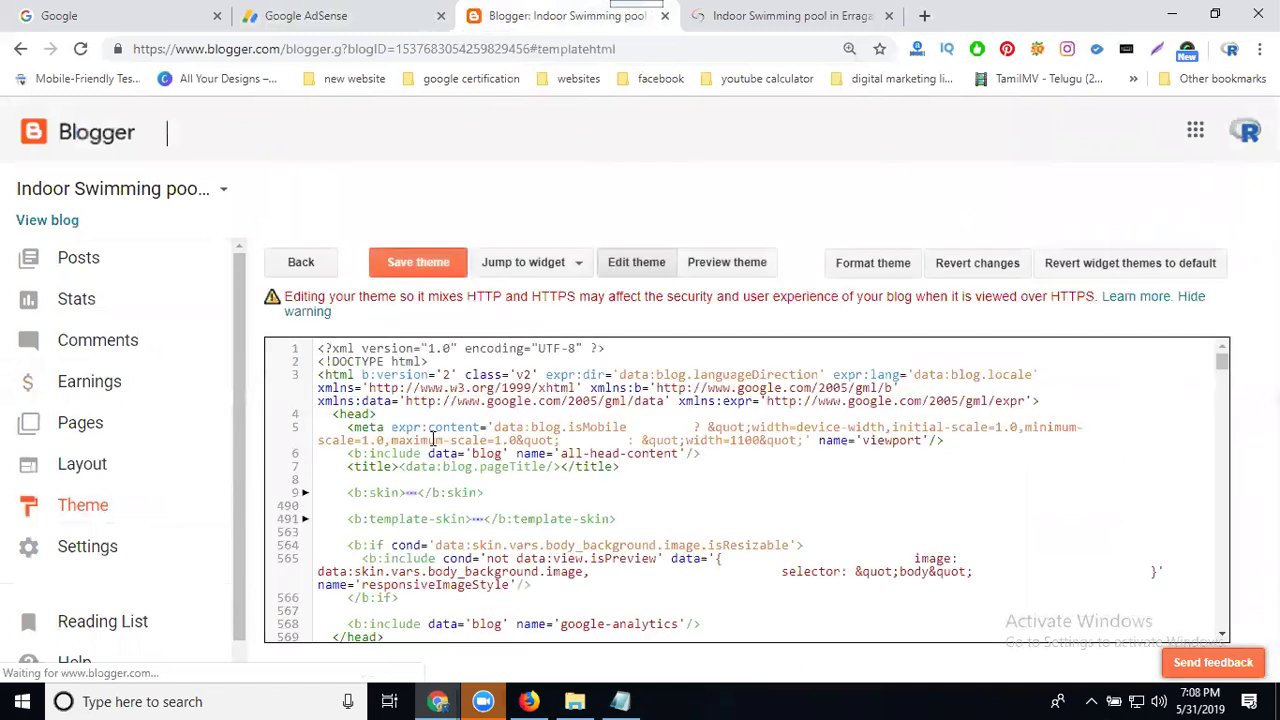
left_click(405, 413)
key("Return")
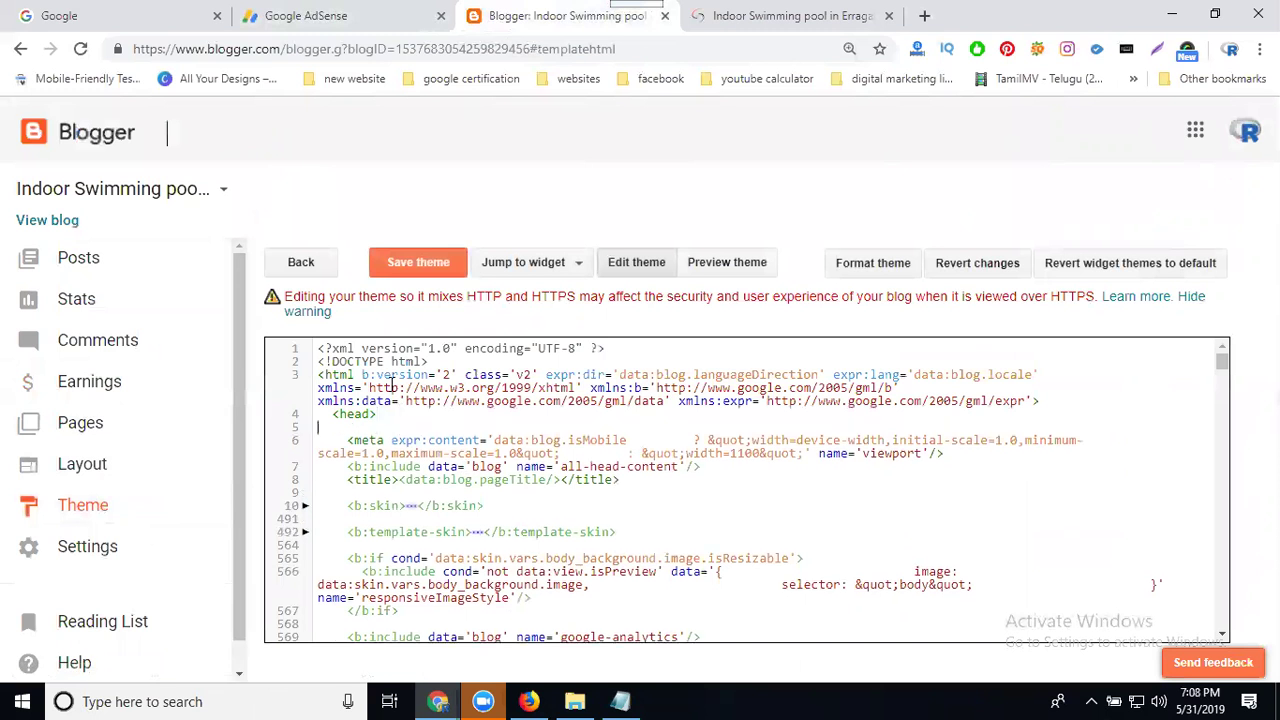
key("Return")
key("ctrl+v")
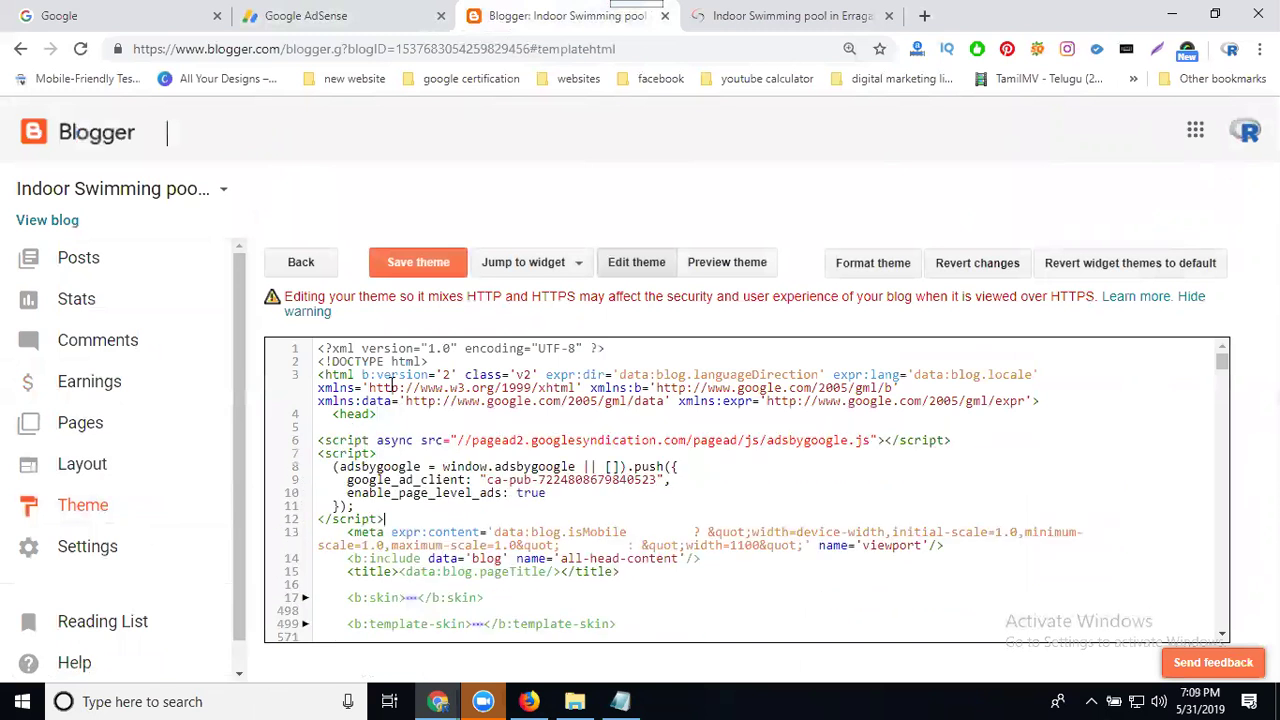
key("Return")
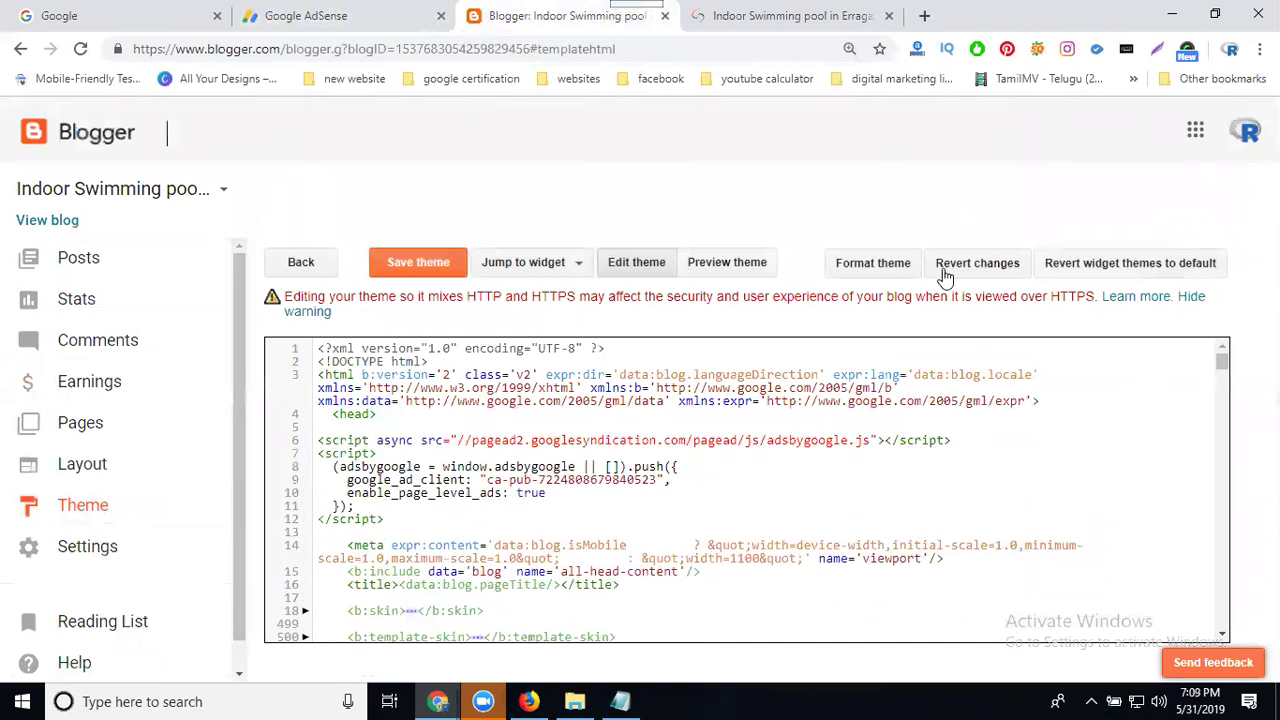
left_click(1191, 298)
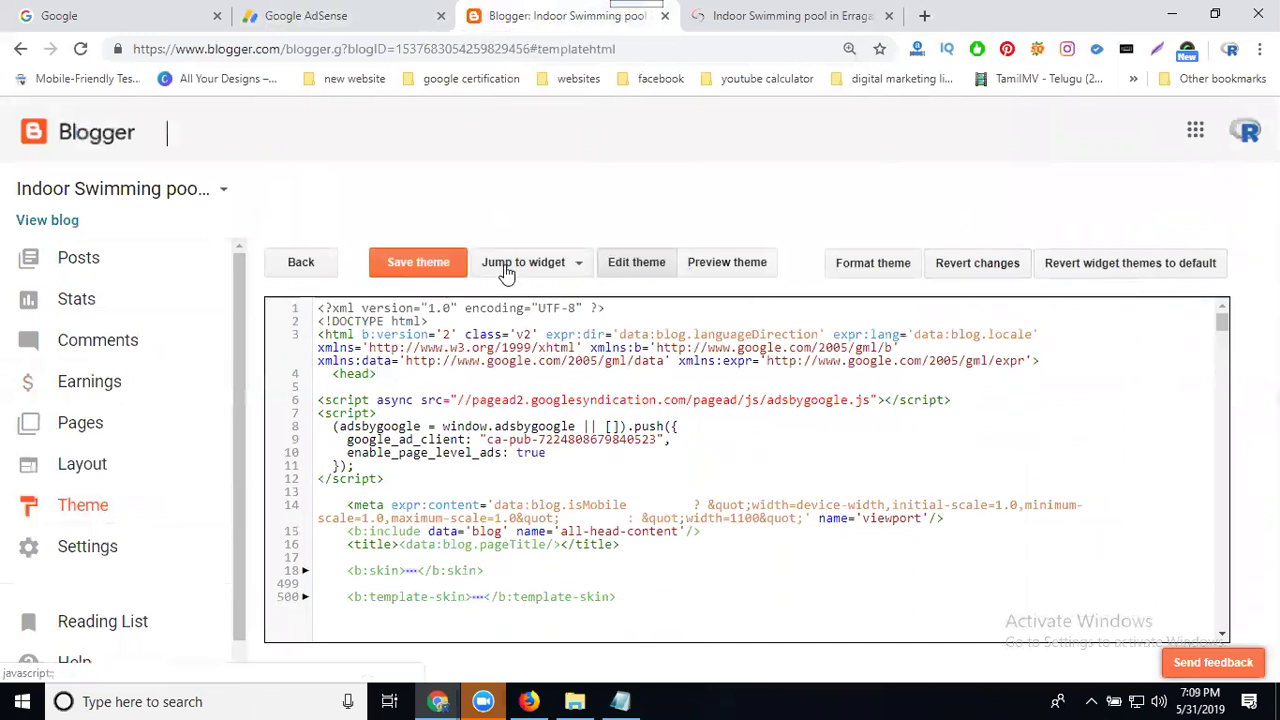
left_click(421, 272)
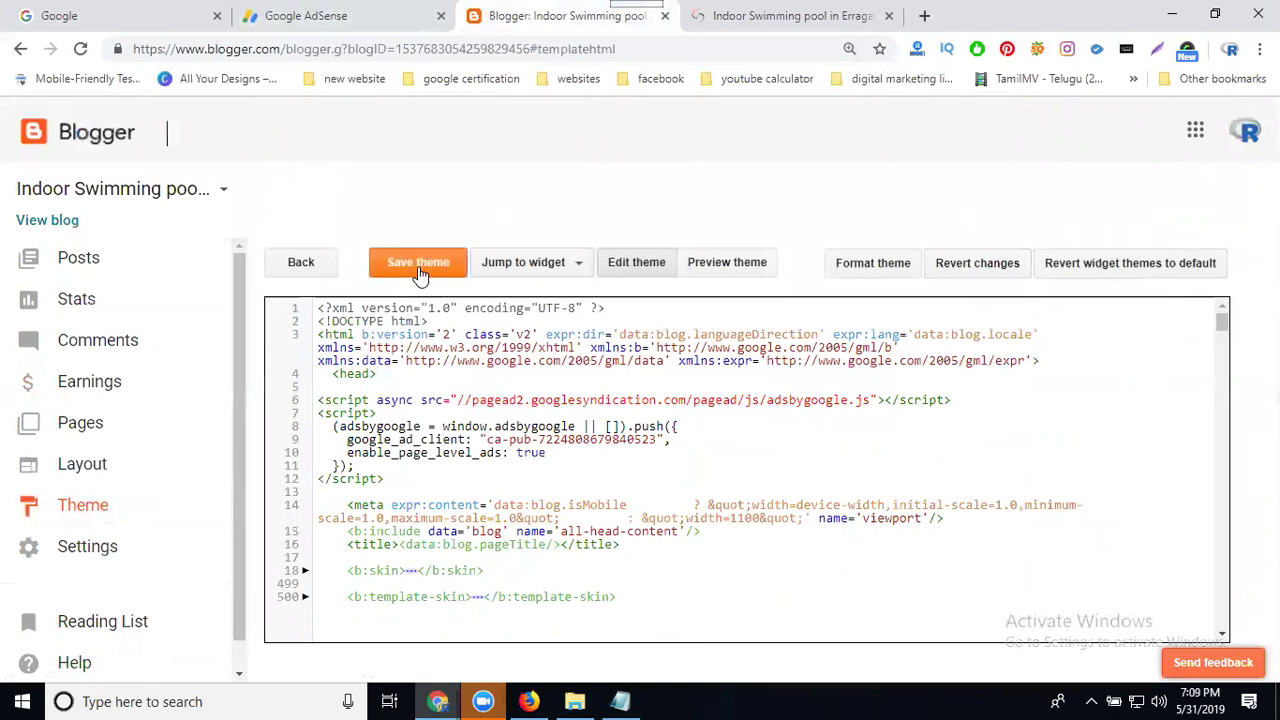
Reload the live blog, then view the AdSense Sites list, which still shows no sites
left_click(790, 14)
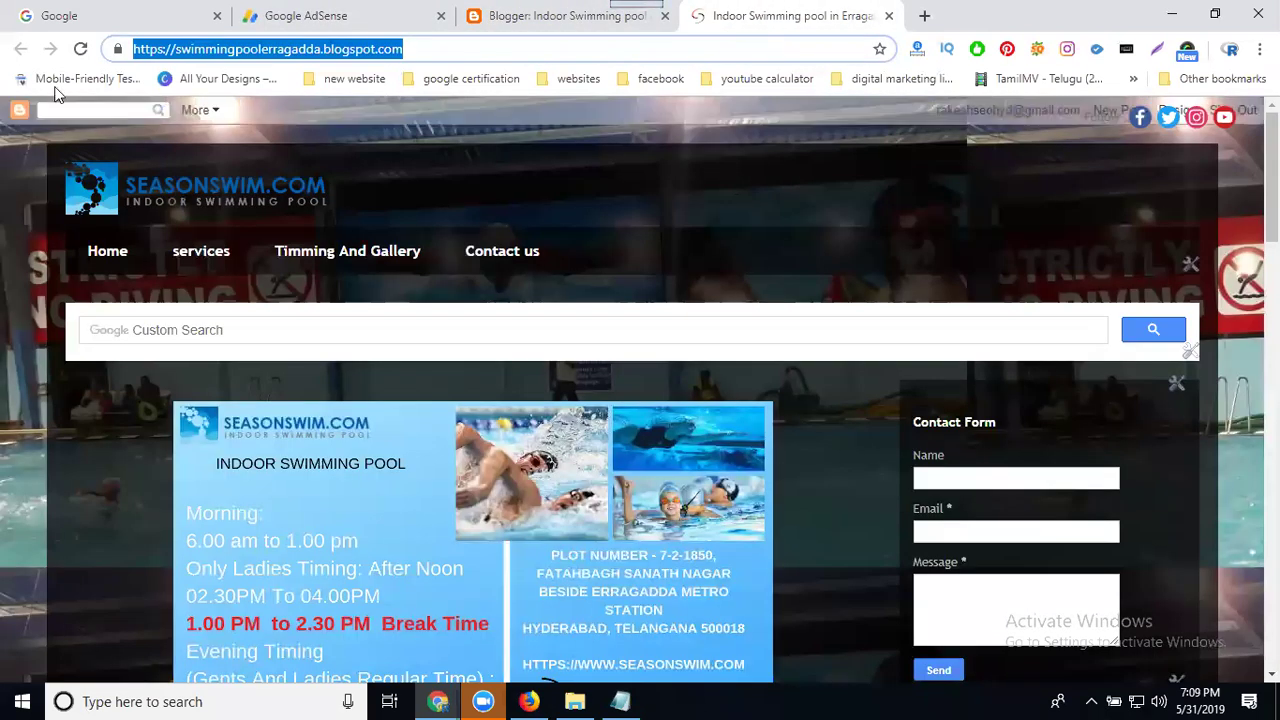
left_click(84, 50)
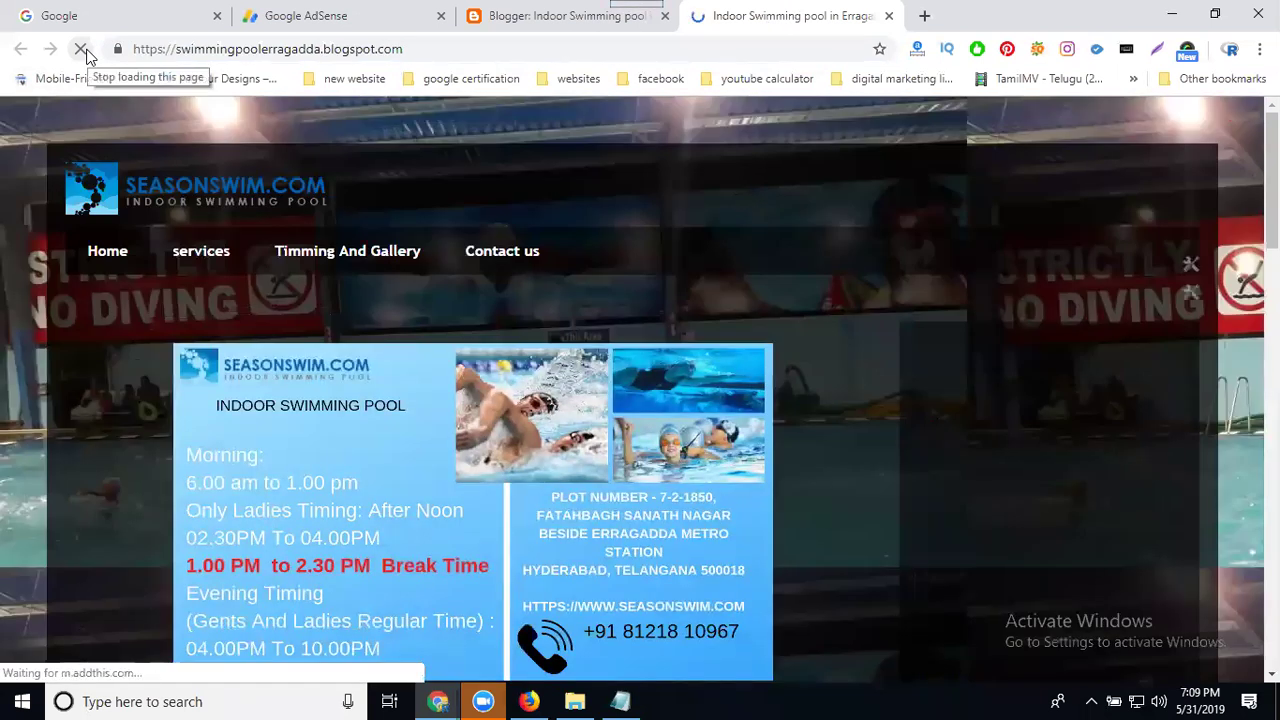
left_click(343, 13)
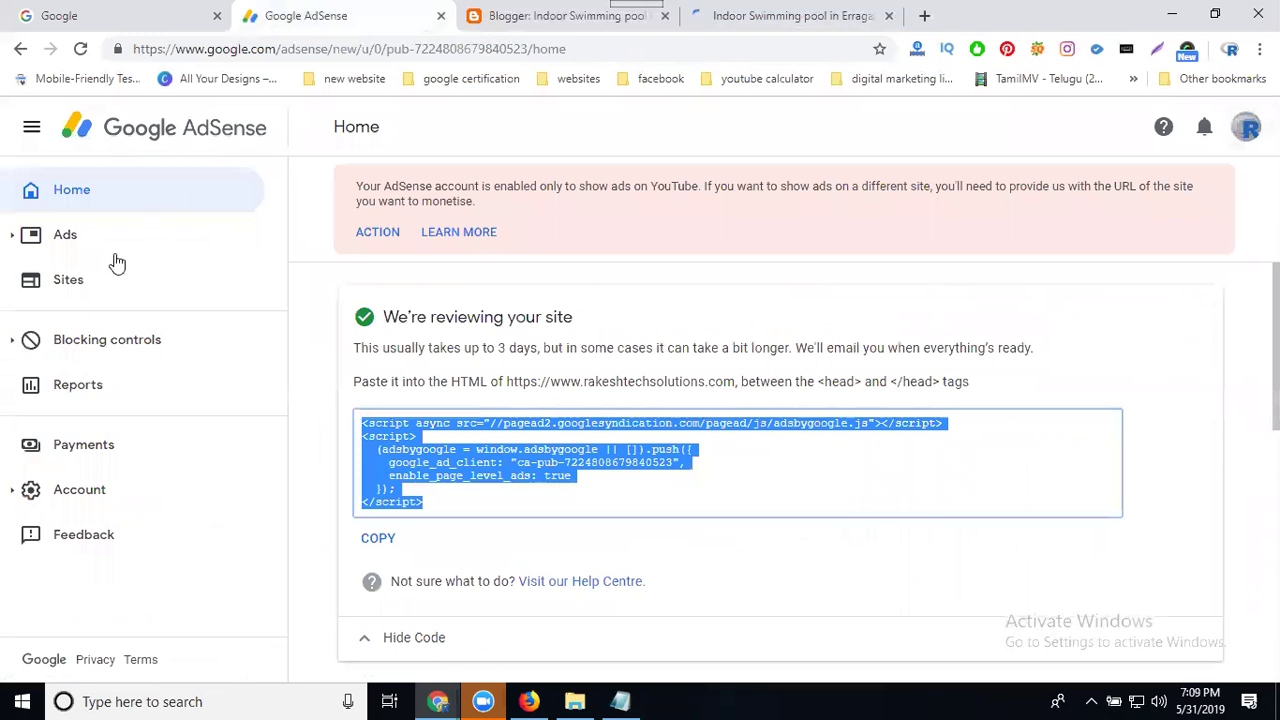
left_click(91, 285)
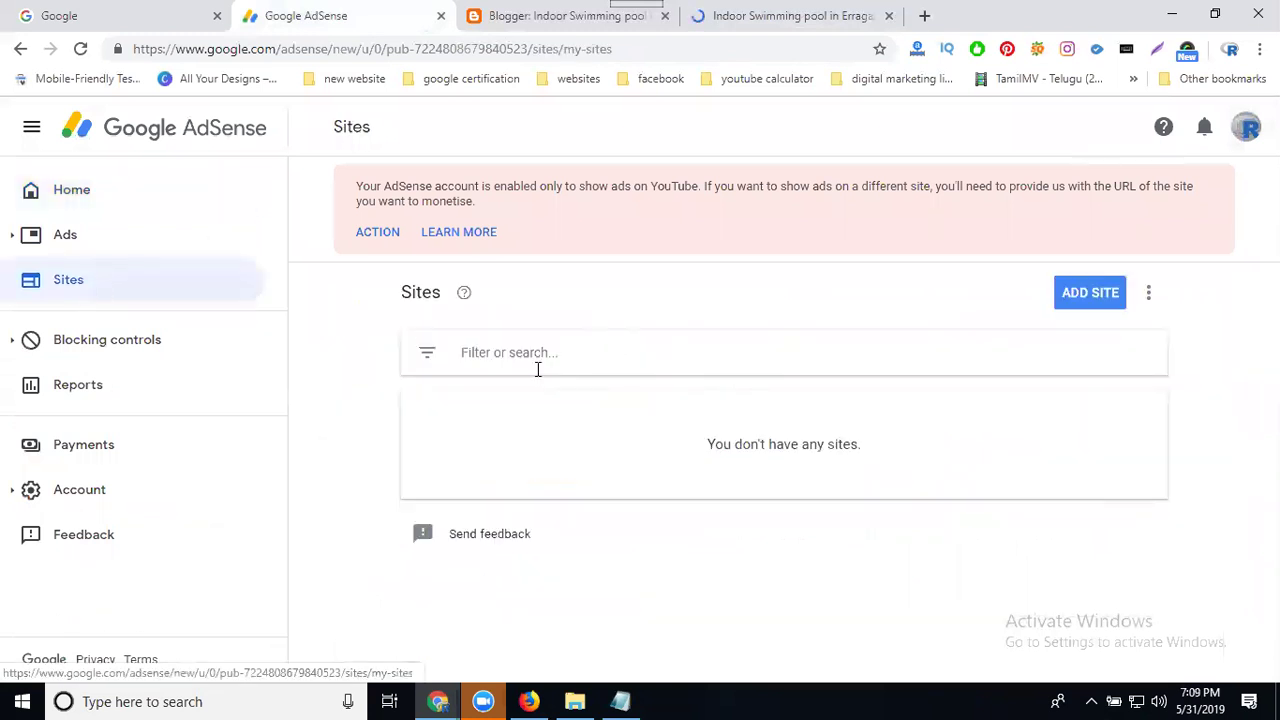